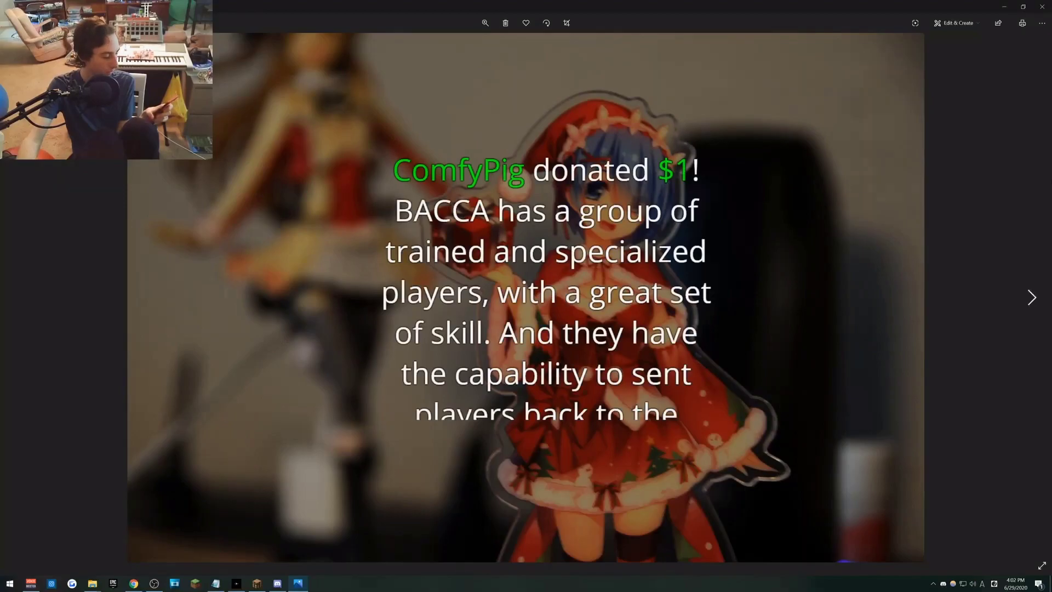
# Step: Advance to the LEGO temple photo, briefly toggling OBS and rechecking the previous image
pyautogui.press('Right')
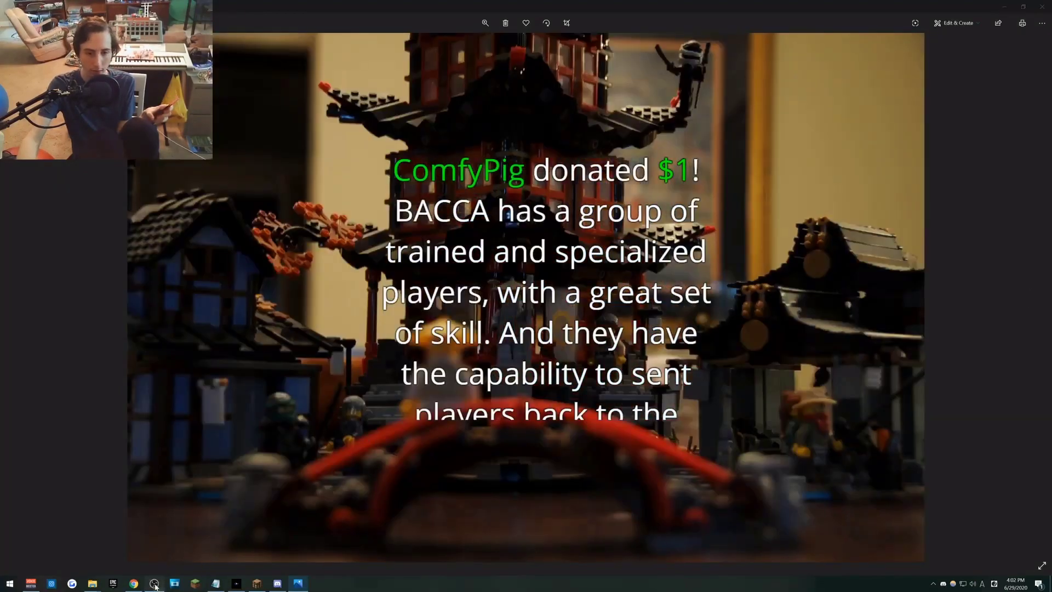
pyautogui.click(154, 585)
pyautogui.click(154, 584)
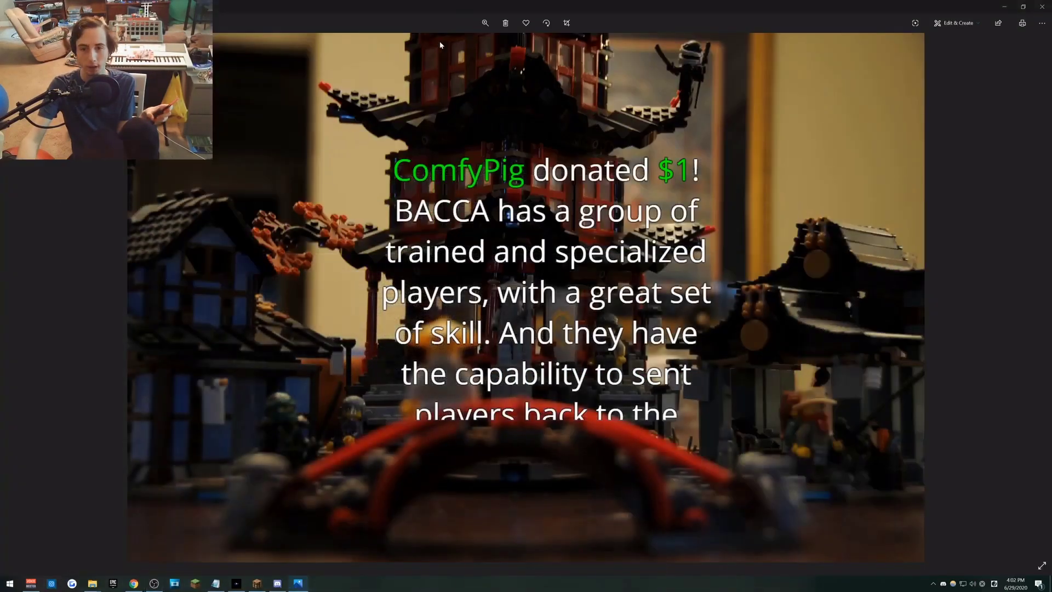
pyautogui.press('Left')
pyautogui.press('Right')
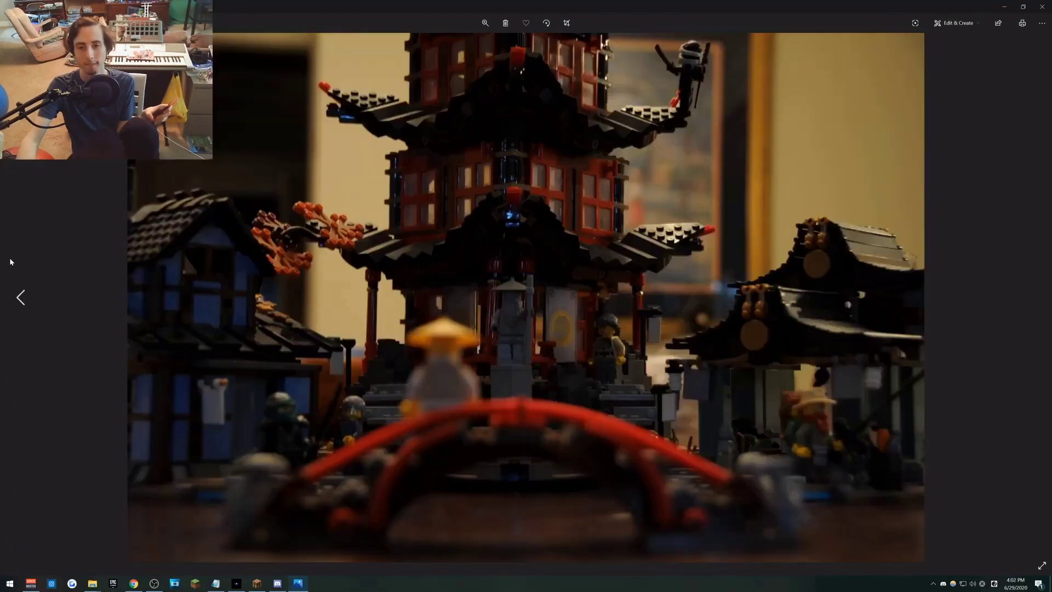